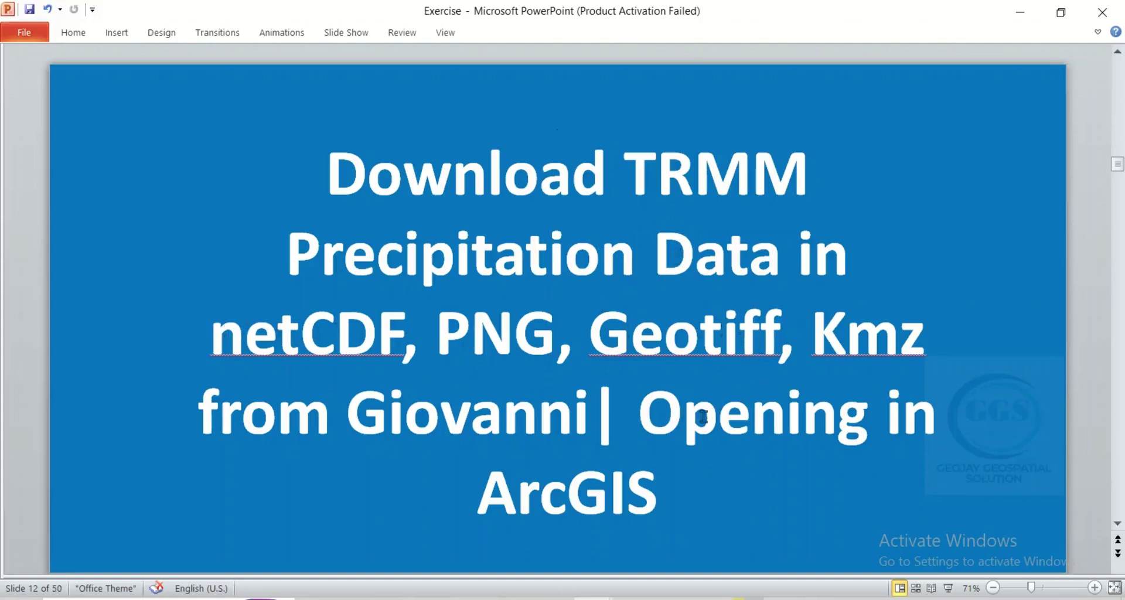
# - Open a new Chrome tab and go to the NASA Giovanni portal by entering 'Giovanni'
pyautogui.click(385, 413)
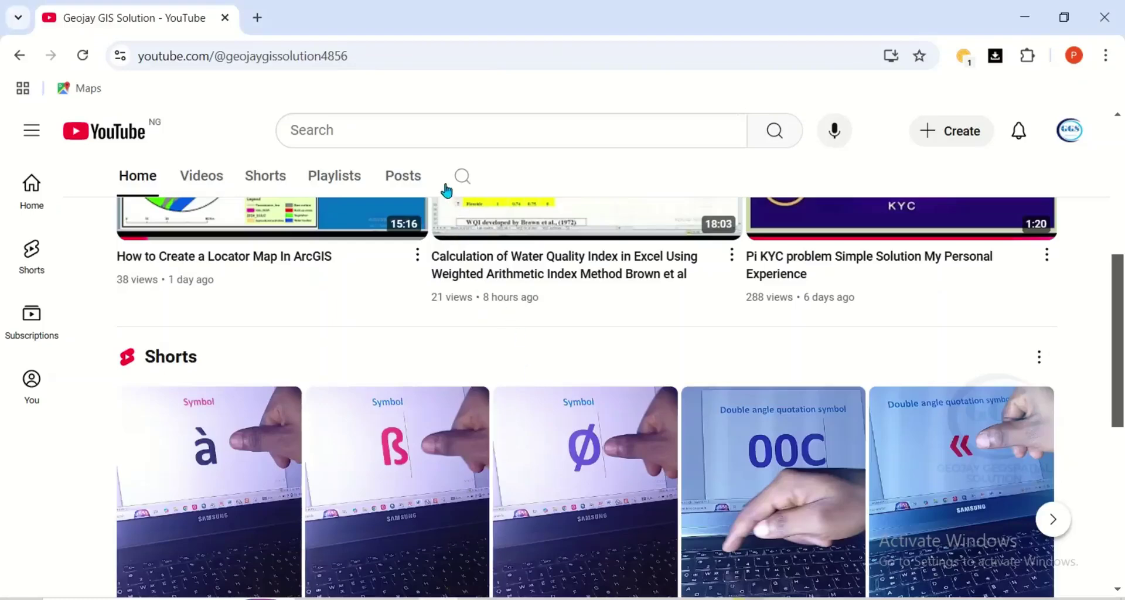
pyautogui.press('Home')
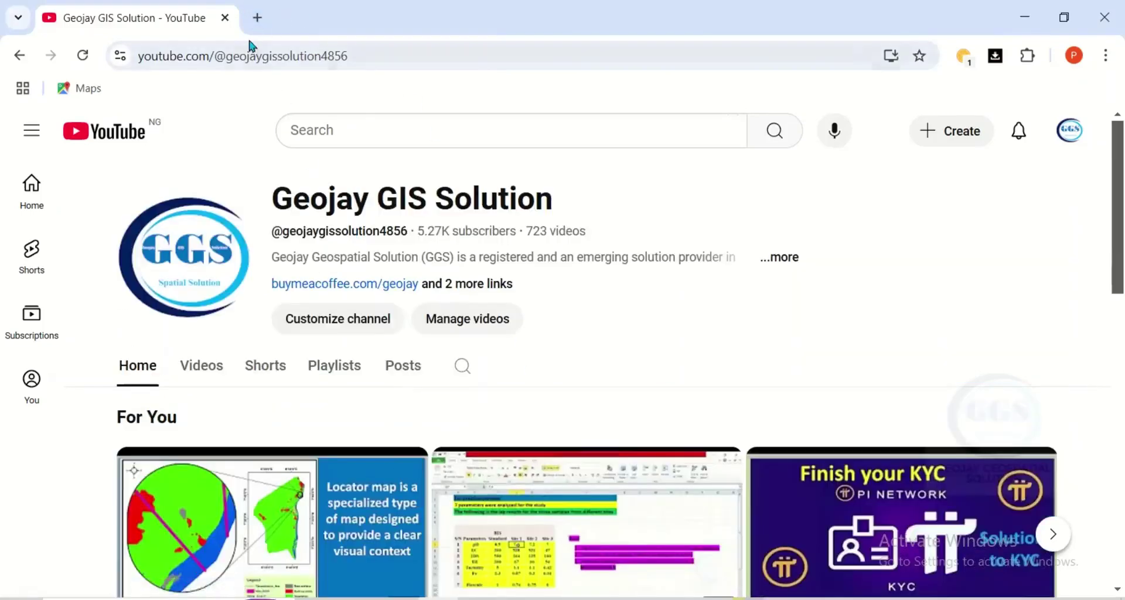
pyautogui.click(258, 19)
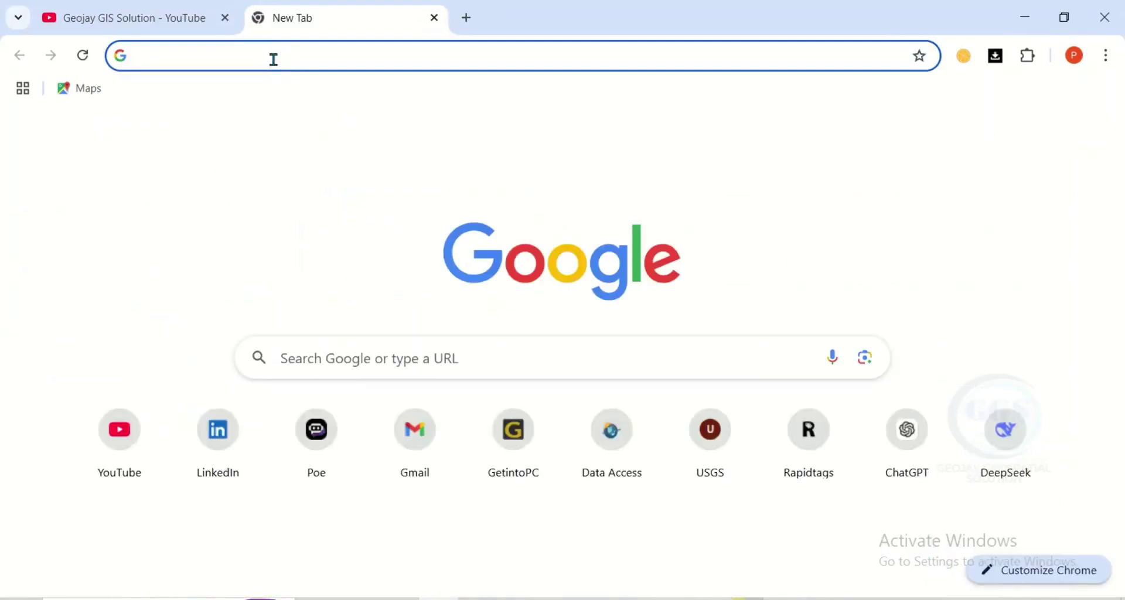
pyautogui.write('Giovanni')
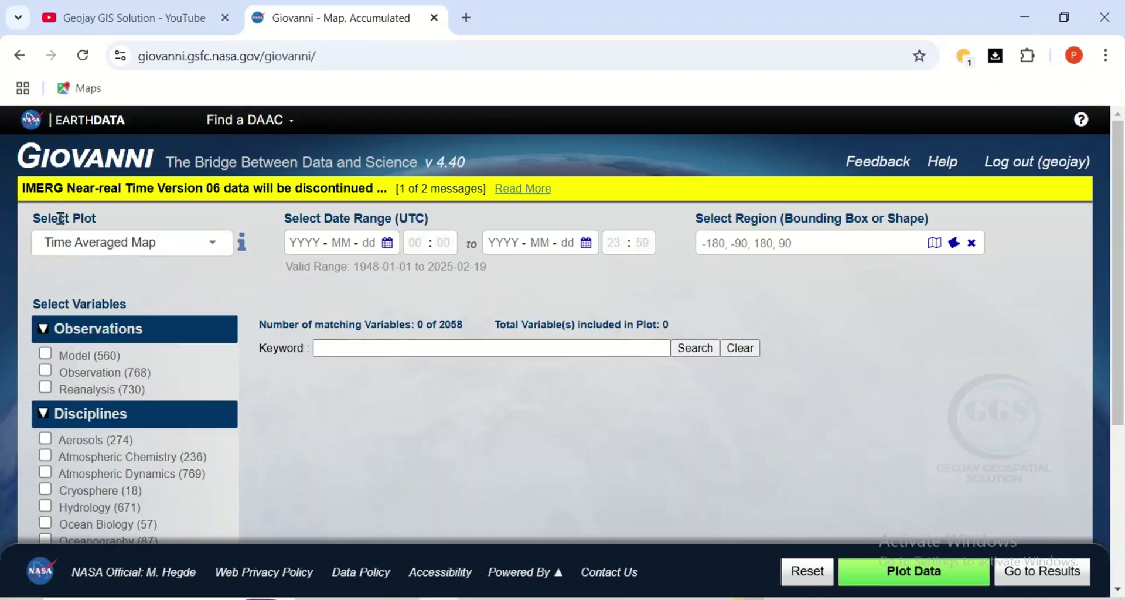
# - Choose Map, Accumulated from the plot type list under Maps
pyautogui.click(211, 249)
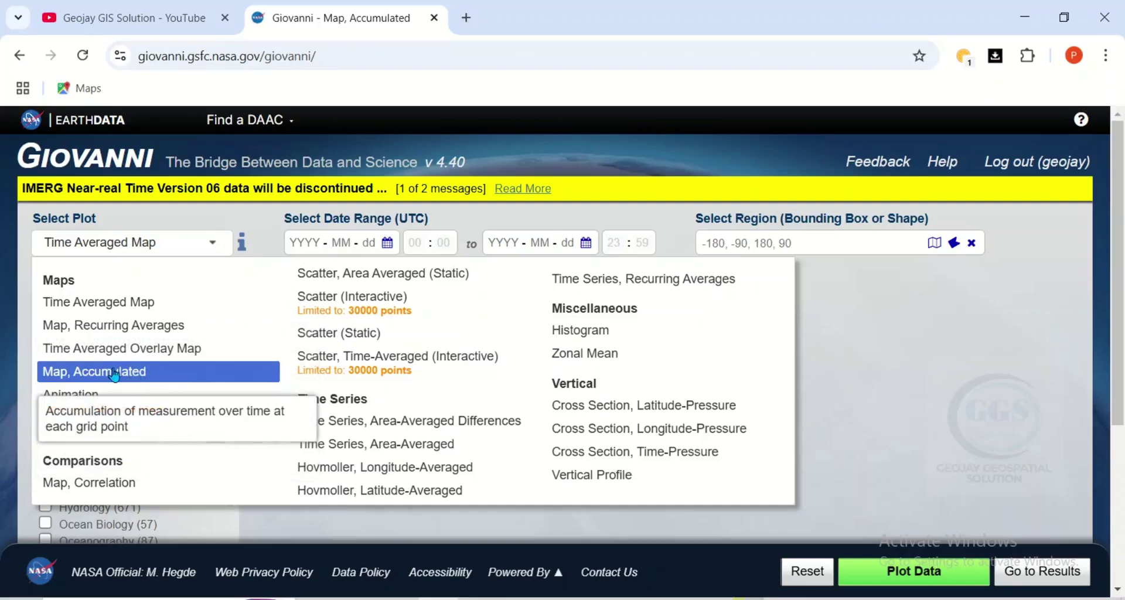
pyautogui.click(129, 370)
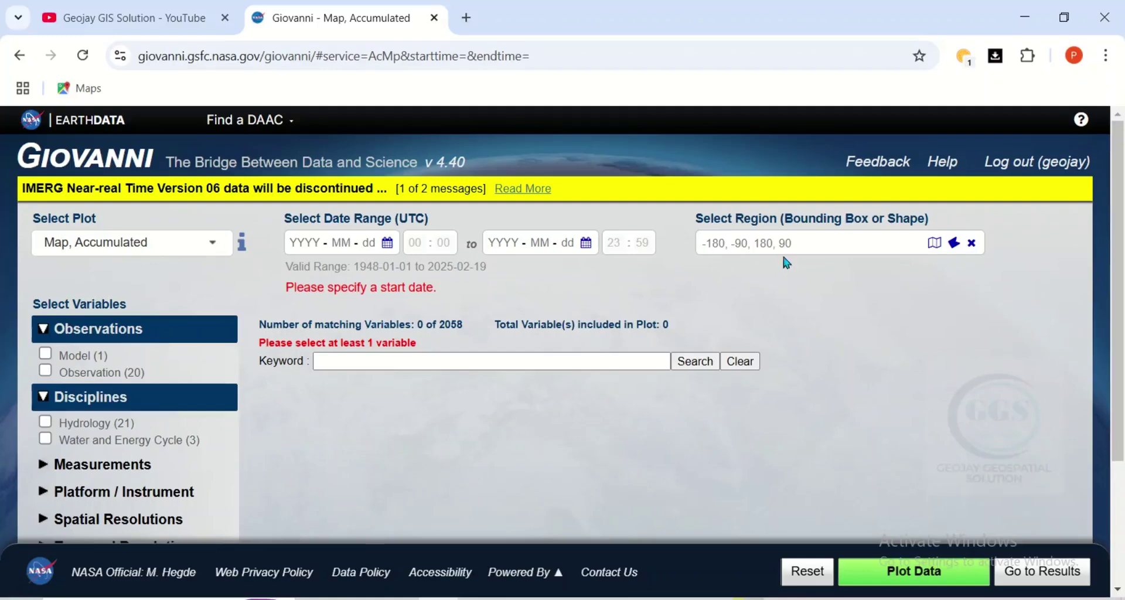
# - Draw a rectangle over West Africa on the region map, giving bbox -0.6856, 4.1309, 13.9043, 17.3145
pyautogui.click(934, 245)
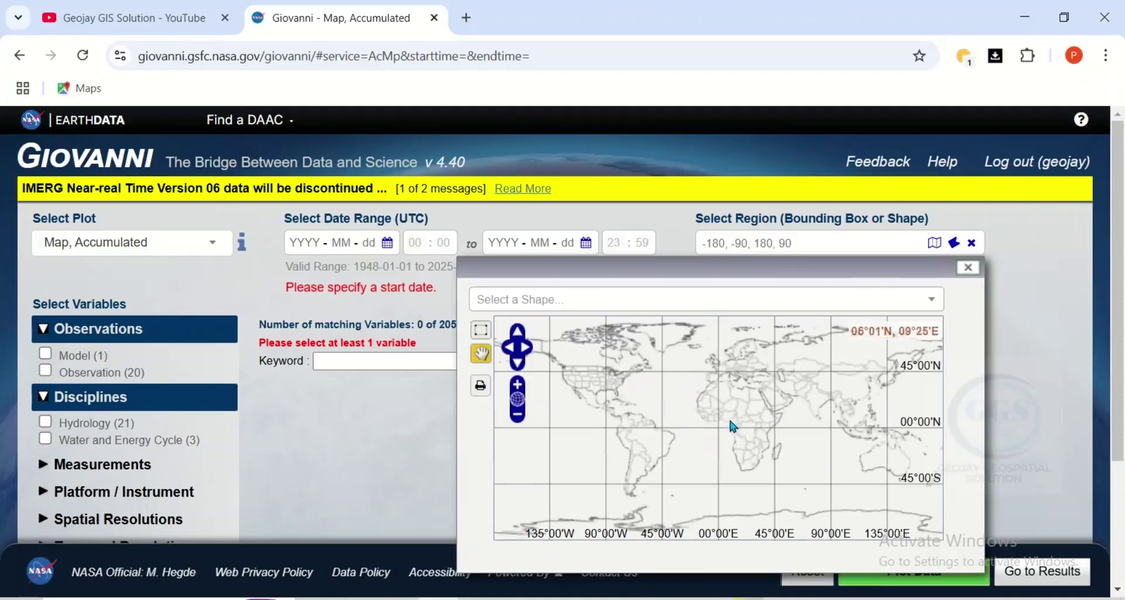
pyautogui.scroll(2, 733, 425)
pyautogui.scroll(1, 732, 420)
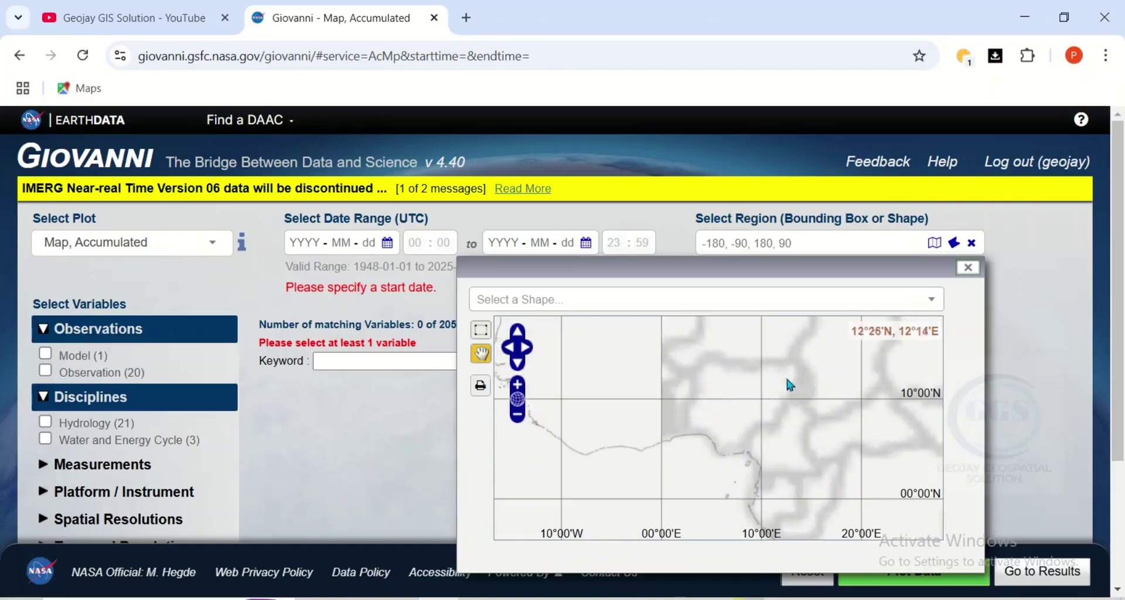
pyautogui.scroll(-3, 713, 374)
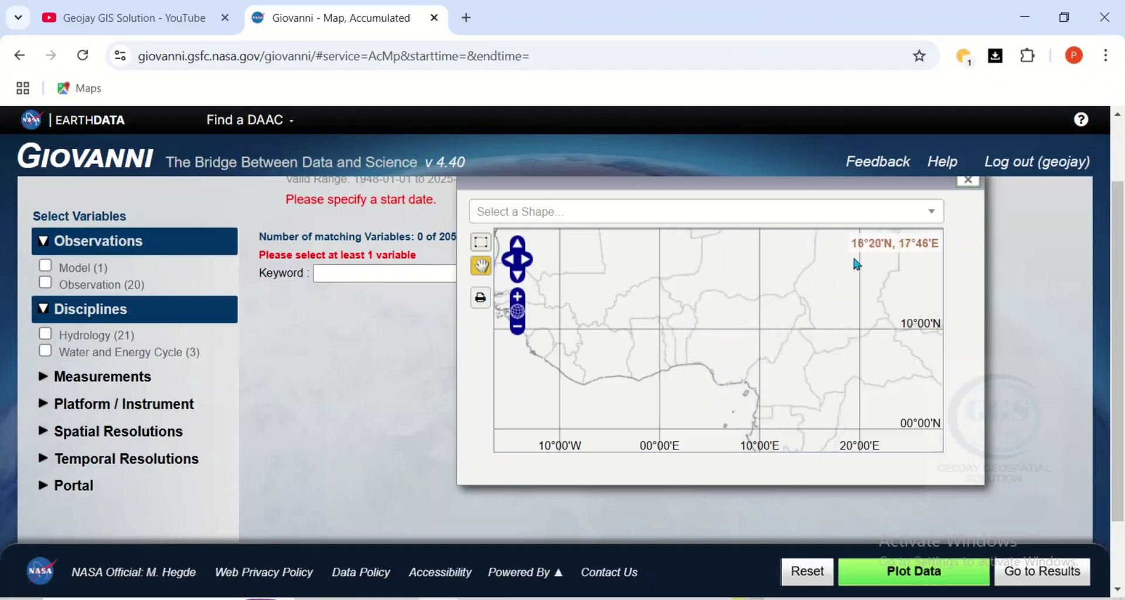
pyautogui.click(481, 242)
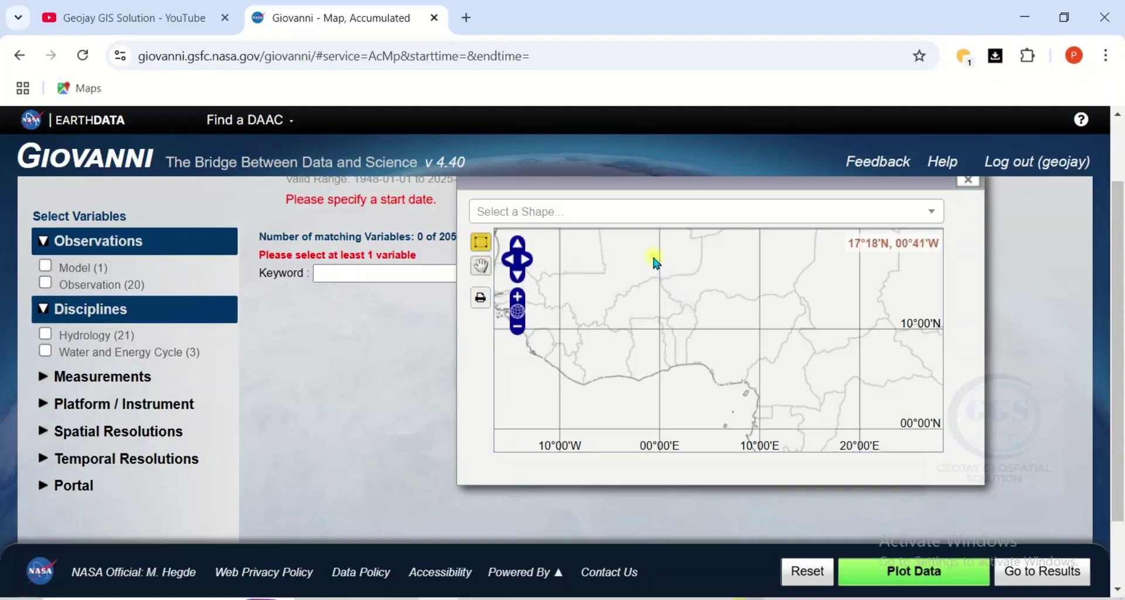
pyautogui.moveTo(652, 257); pyautogui.dragTo(798, 388)
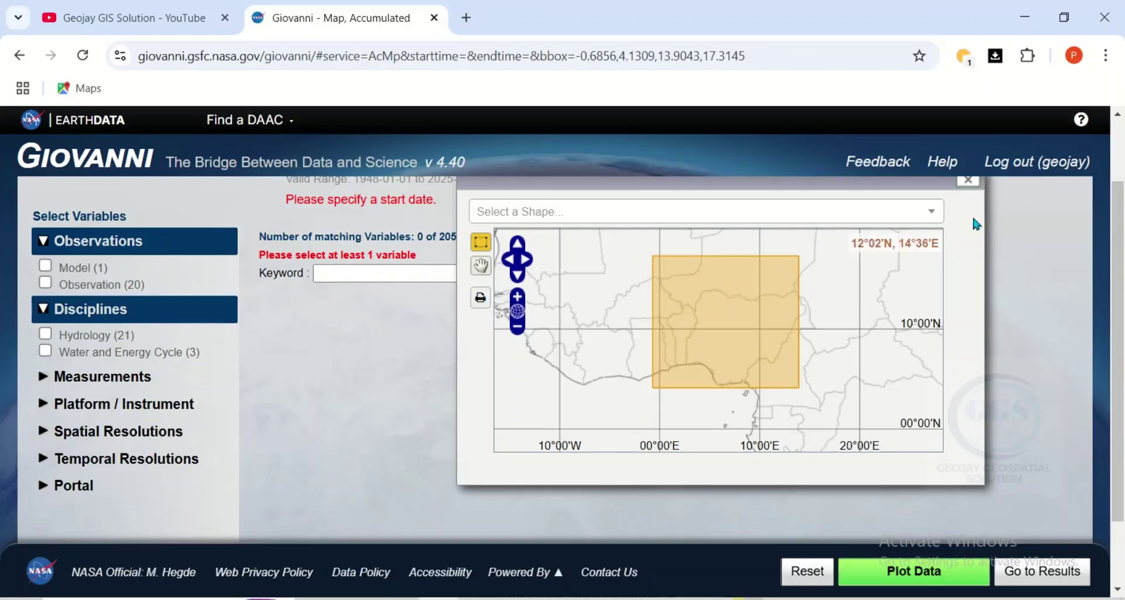
pyautogui.click(967, 181)
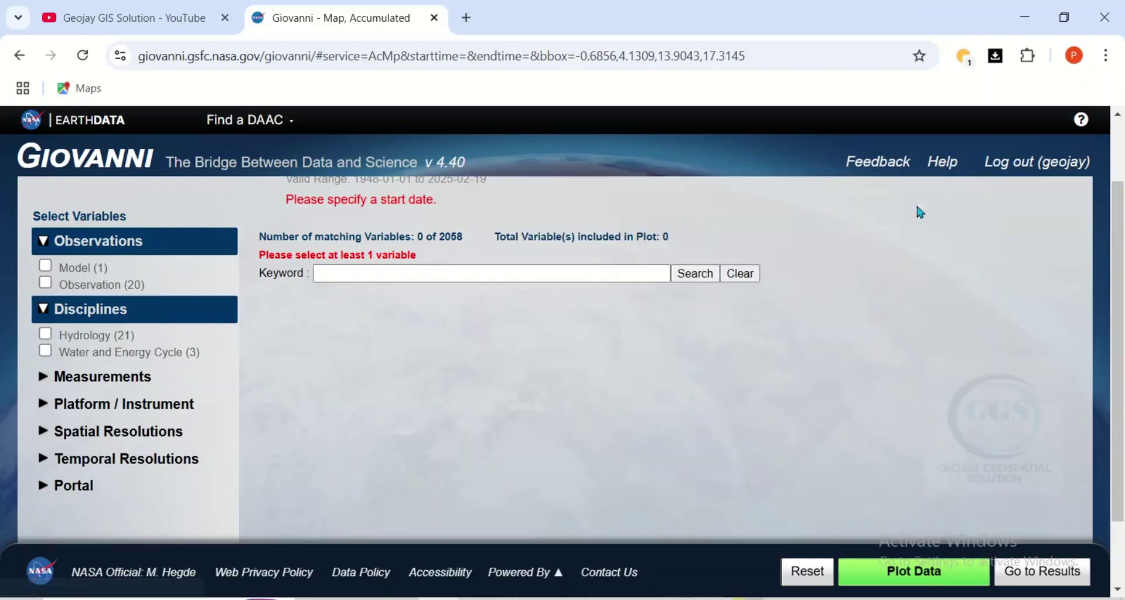
# - Set the start date to 2018-01-01 in the start-date calendar
pyautogui.scroll(2, 413, 279)
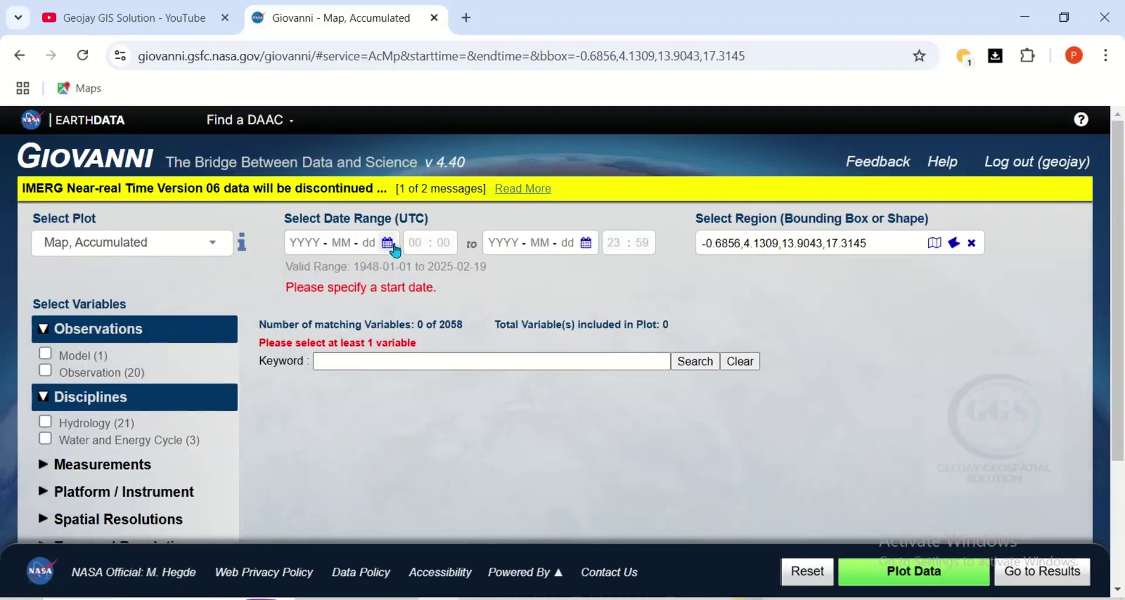
pyautogui.click(388, 243)
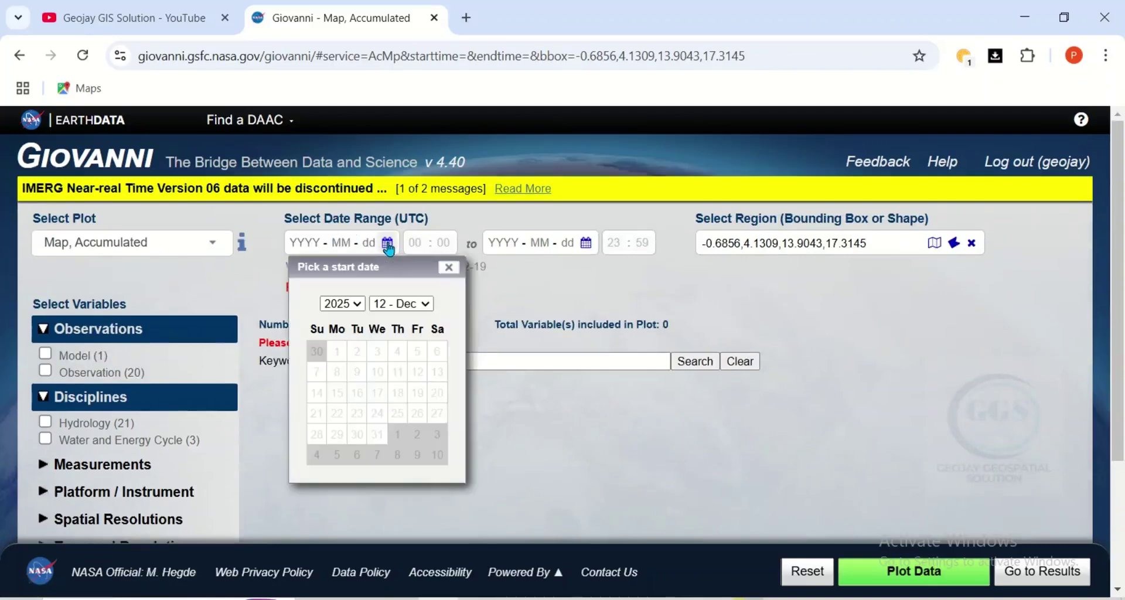
pyautogui.click(357, 307)
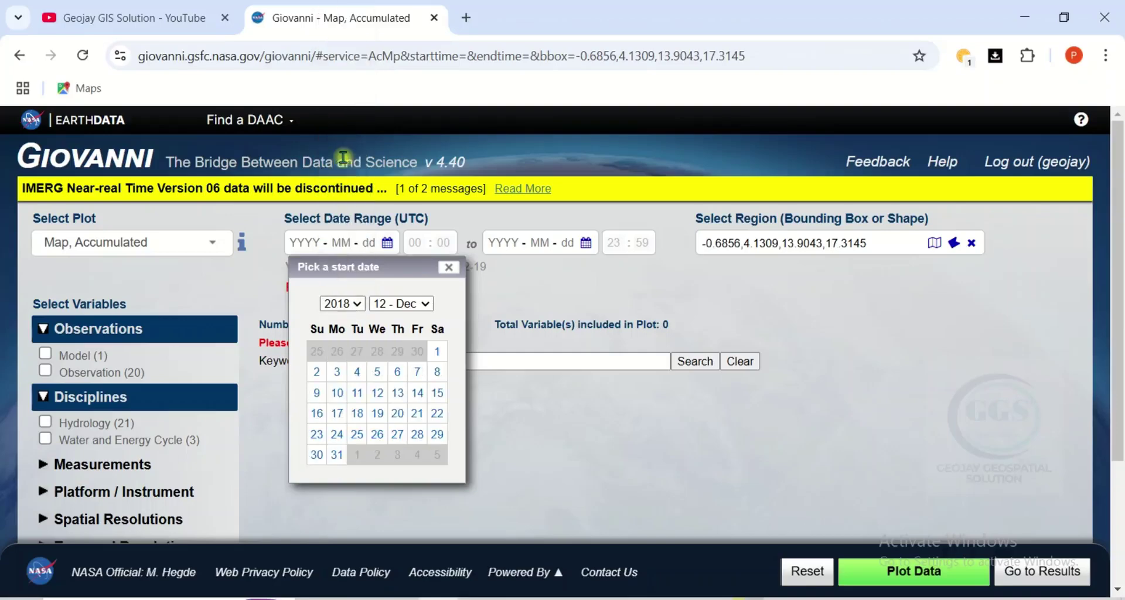
pyautogui.click(346, 164)
pyautogui.click(426, 303)
pyautogui.click(390, 322)
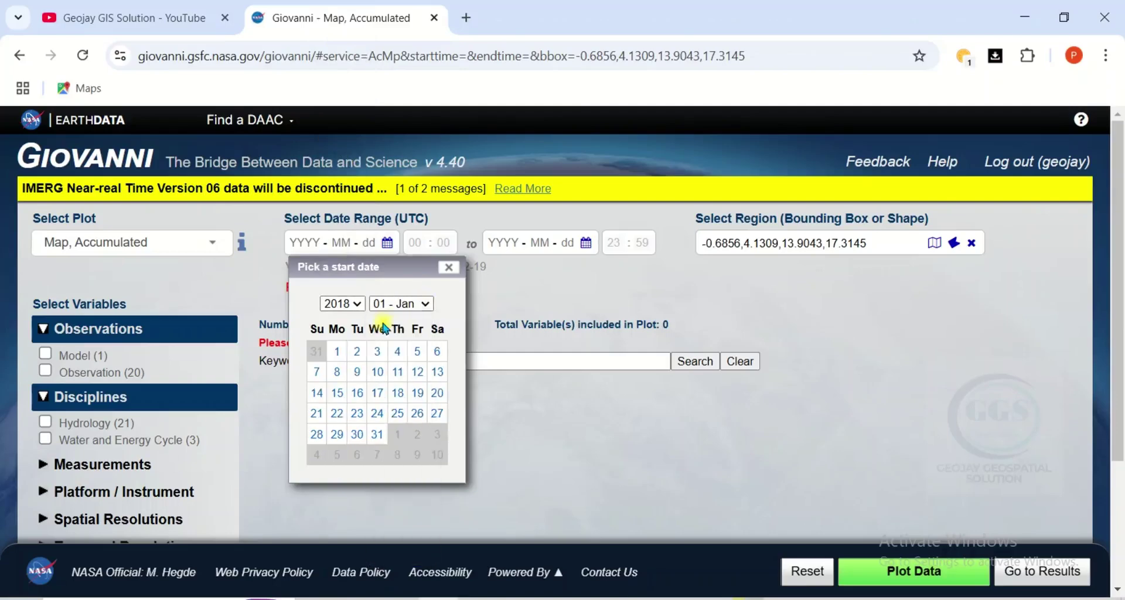
pyautogui.click(339, 353)
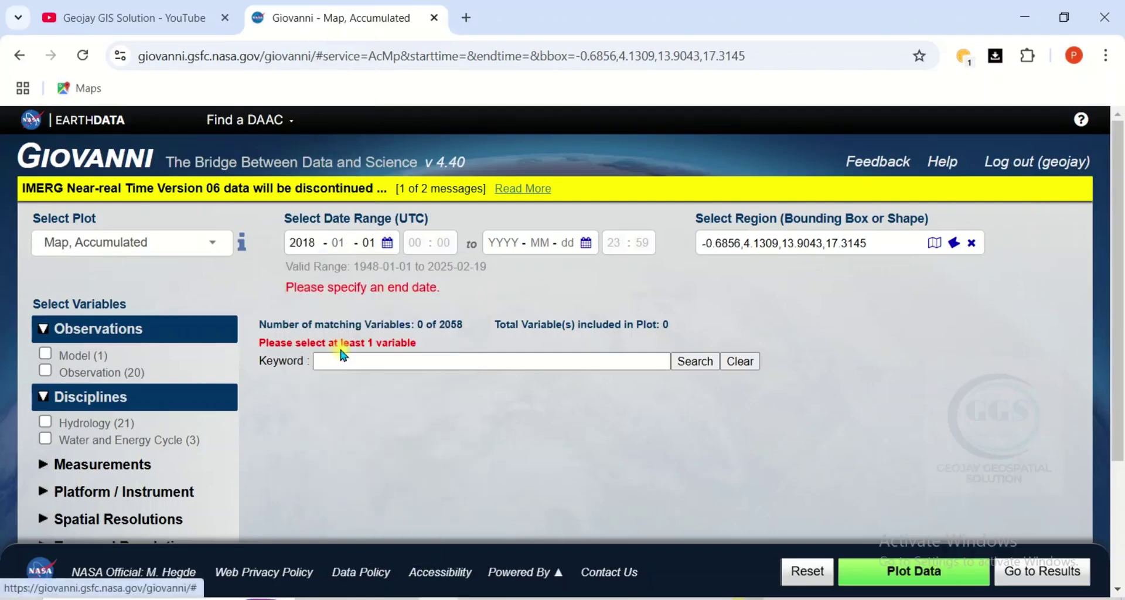
# - Set the end date to 2018-12-31 in the end-date calendar
pyautogui.click(587, 244)
pyautogui.click(554, 304)
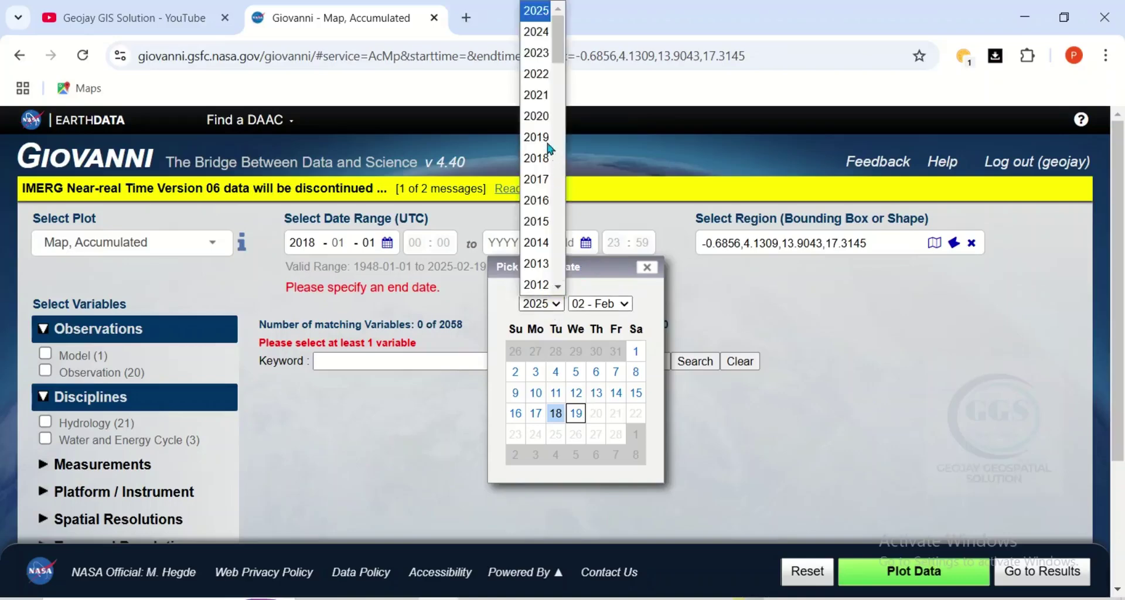
pyautogui.click(540, 162)
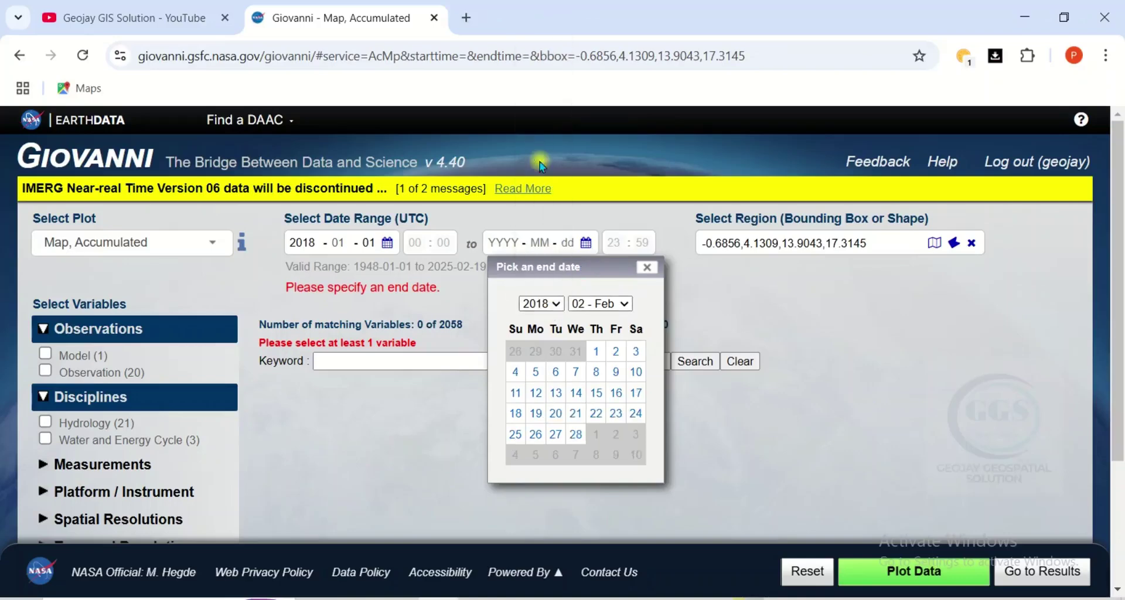
pyautogui.click(622, 304)
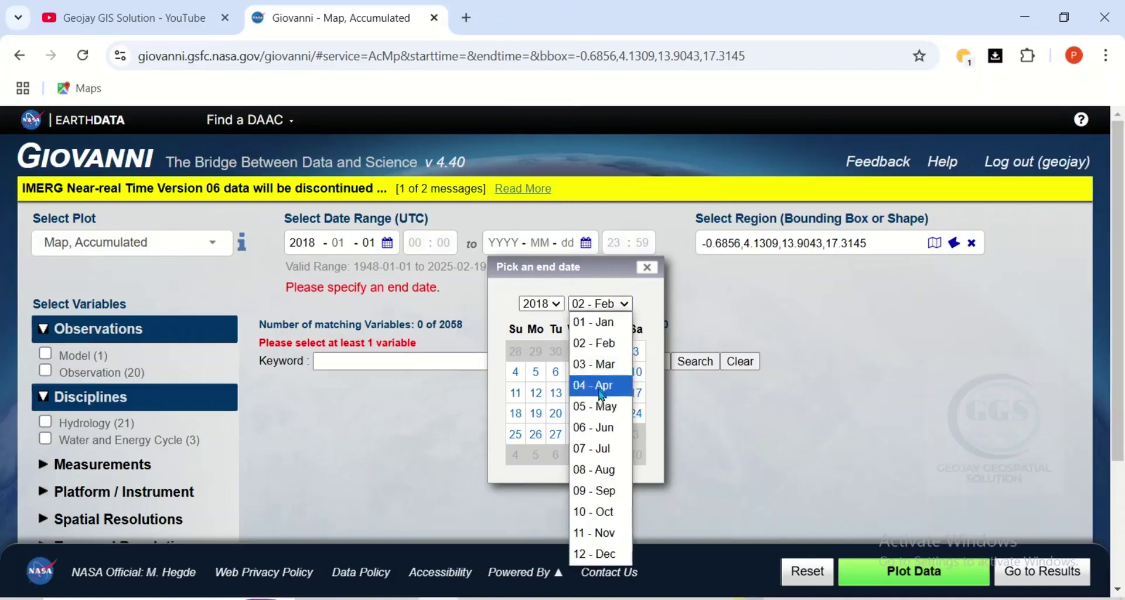
pyautogui.click(594, 553)
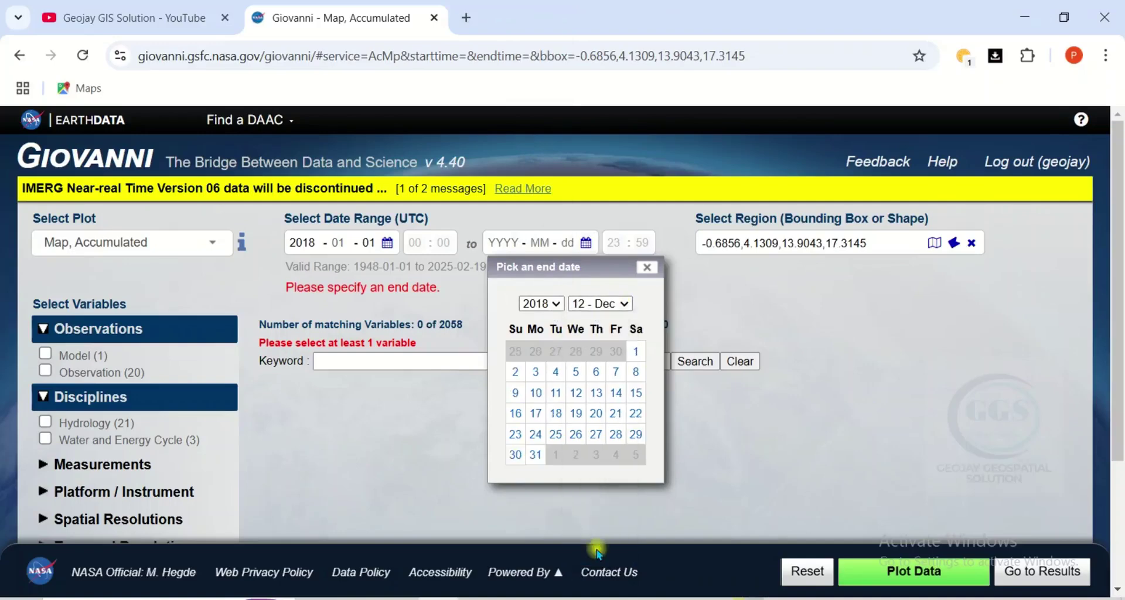
pyautogui.click(535, 455)
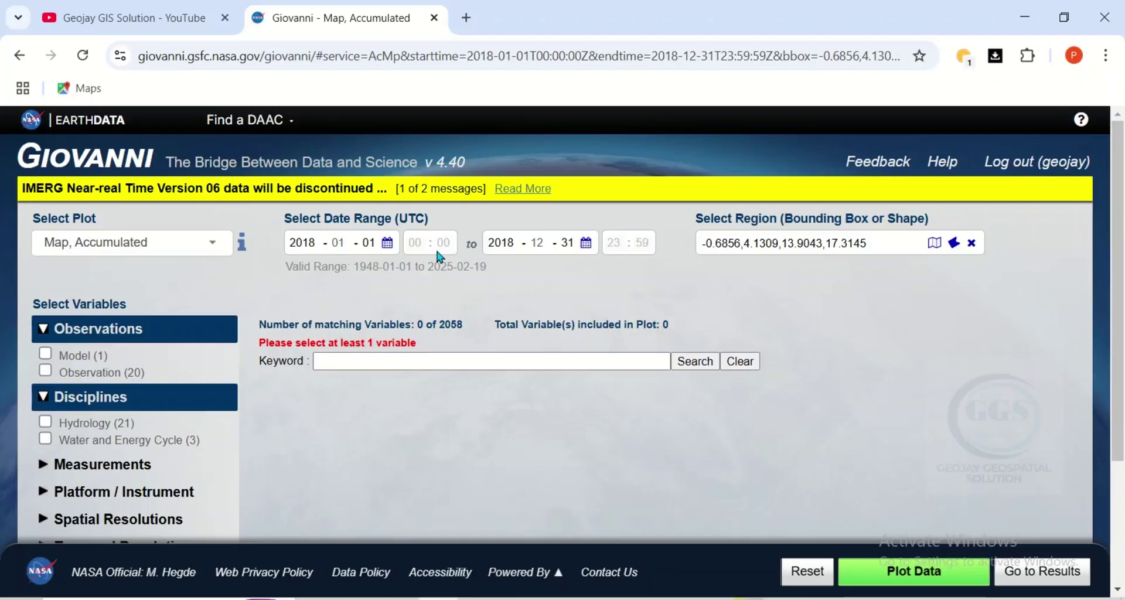
# - Search variables for keyword TRMM_3B42 and check Precipitation Rate (TRMM_3B42_Daily v7)
pyautogui.click(455, 359)
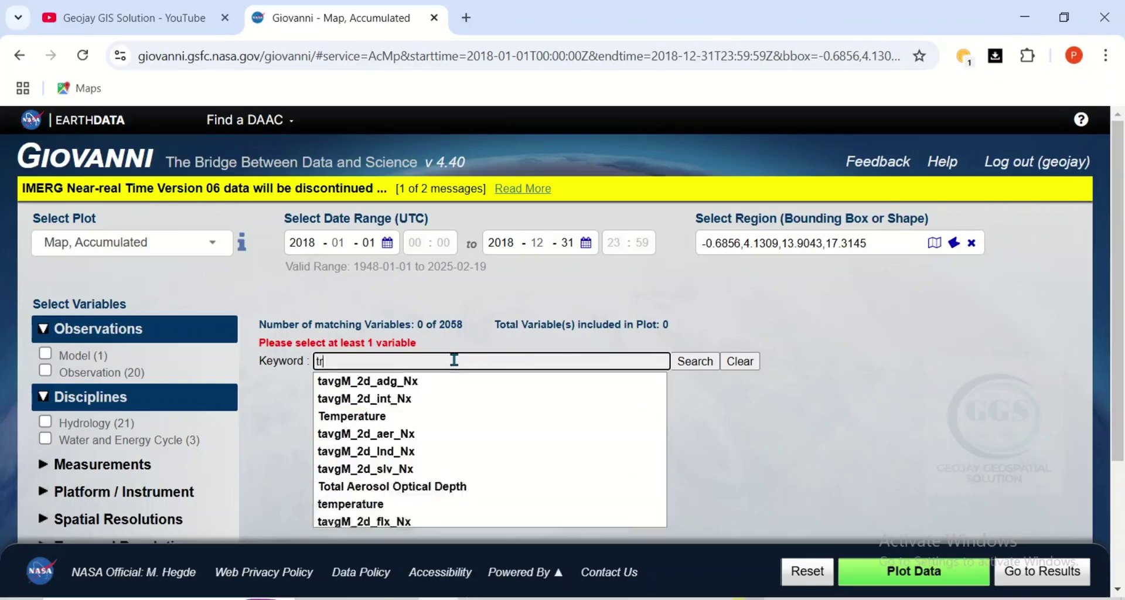
pyautogui.write('mm')
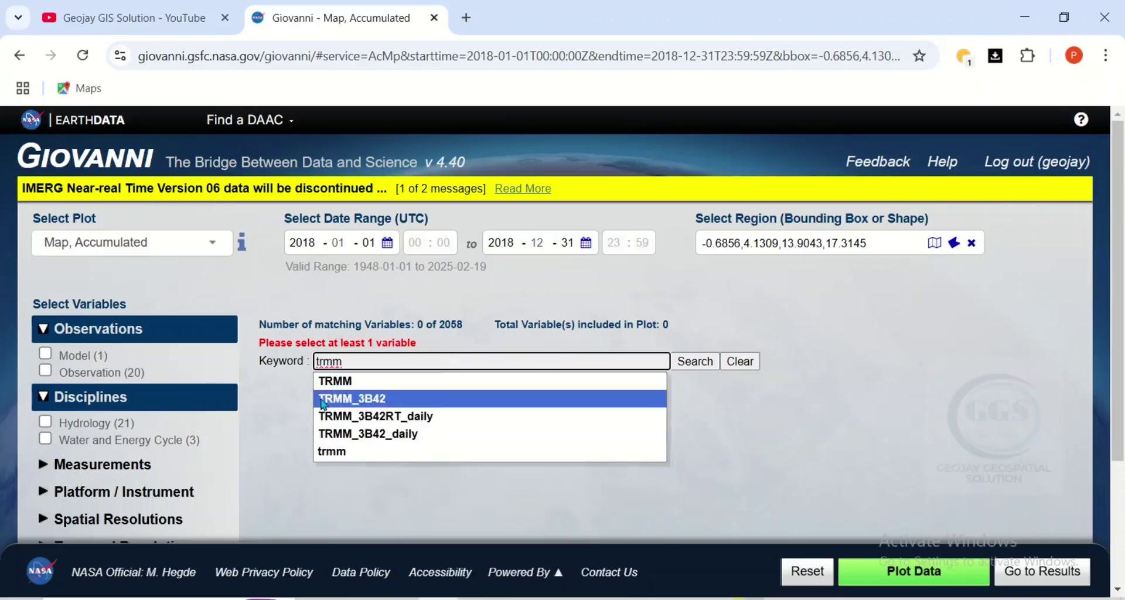
pyautogui.click(356, 401)
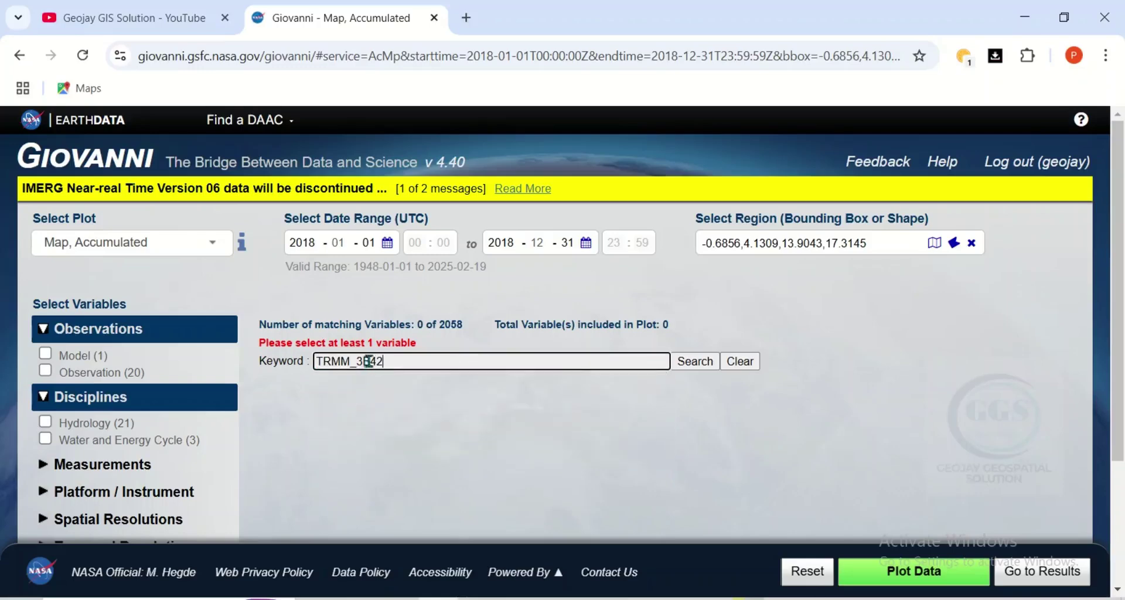
pyautogui.click(694, 362)
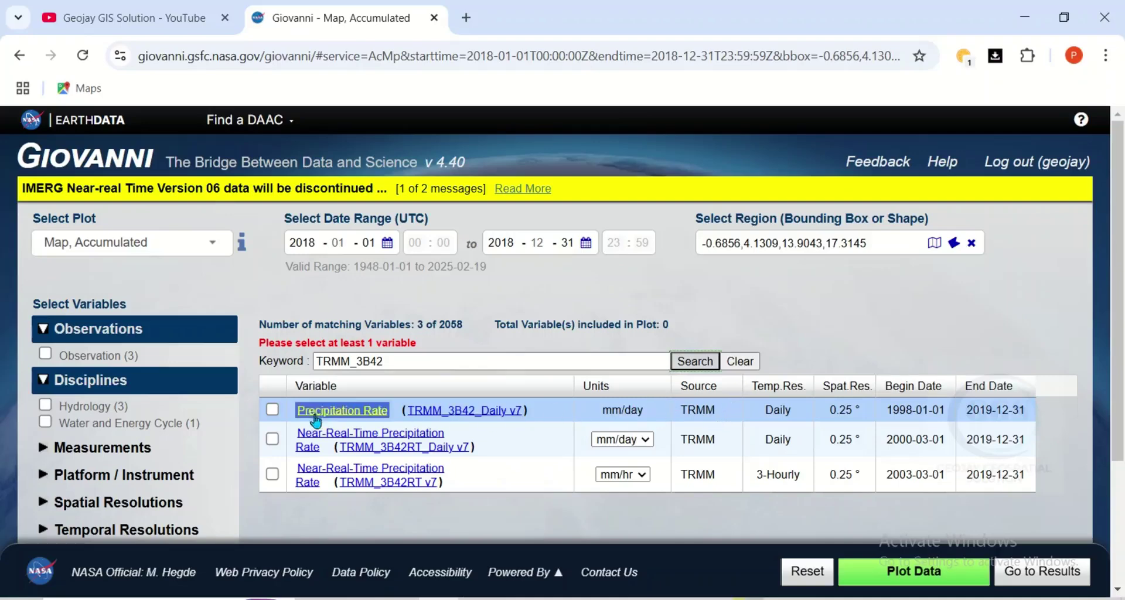
pyautogui.click(272, 410)
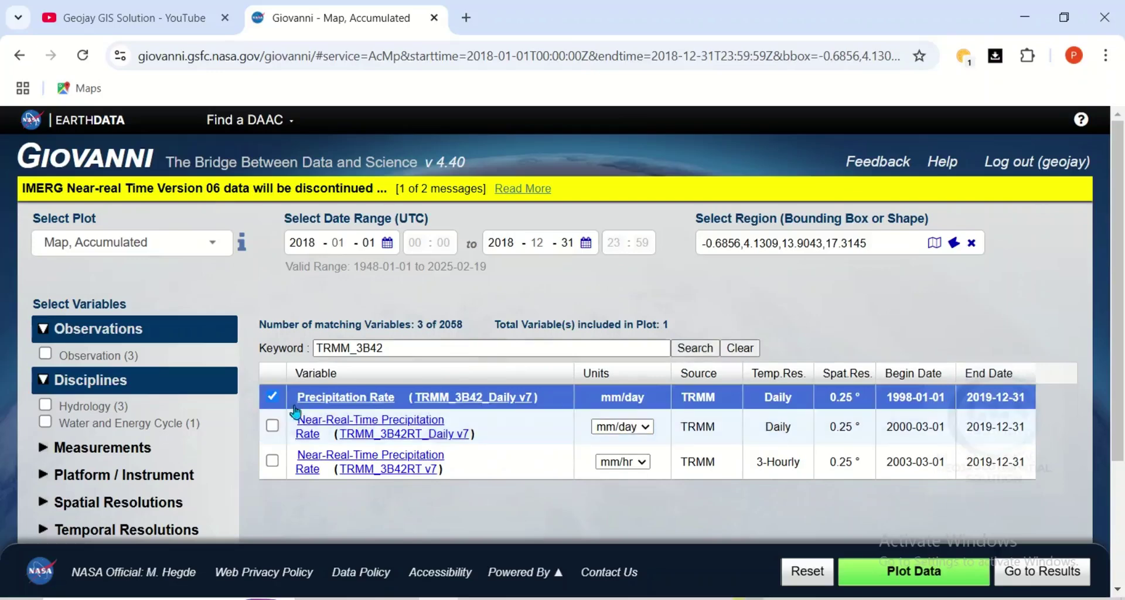
# - Plot the data to render the 2018 accumulated TRMM precipitation map over West Africa
pyautogui.click(899, 574)
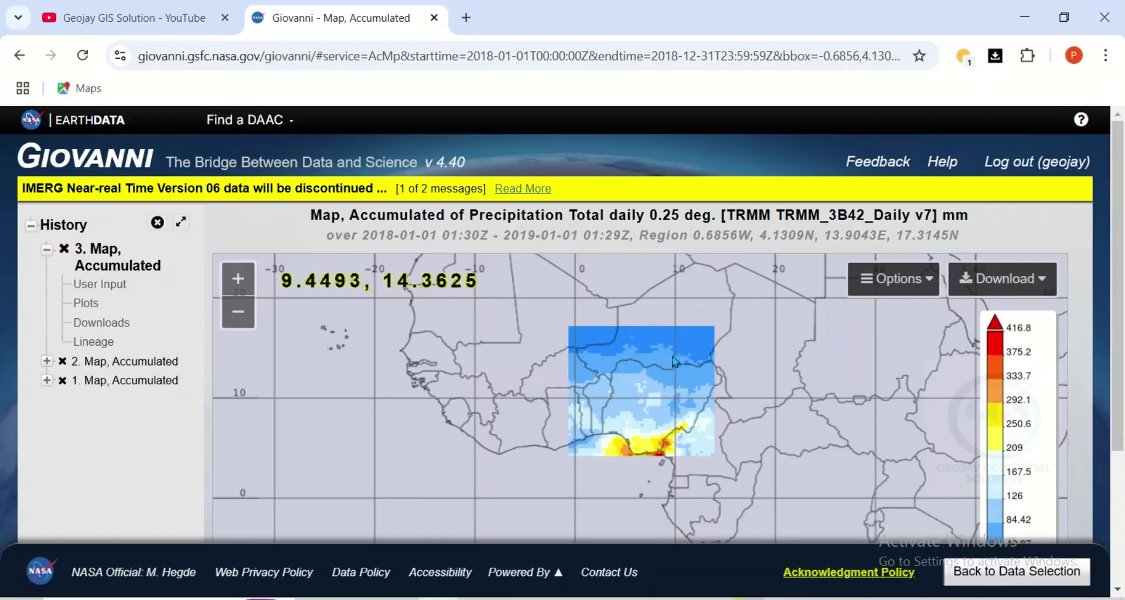
# - From the Downloads page, save the accumulated map as a GeoTIFF (.tif) file
pyautogui.click(92, 323)
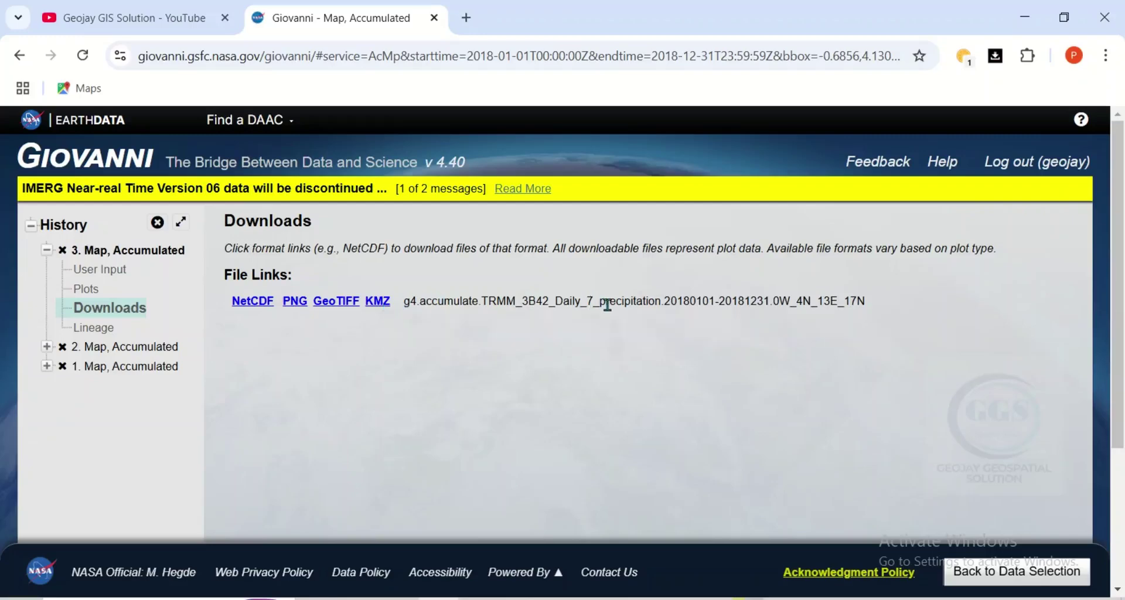
pyautogui.click(335, 301)
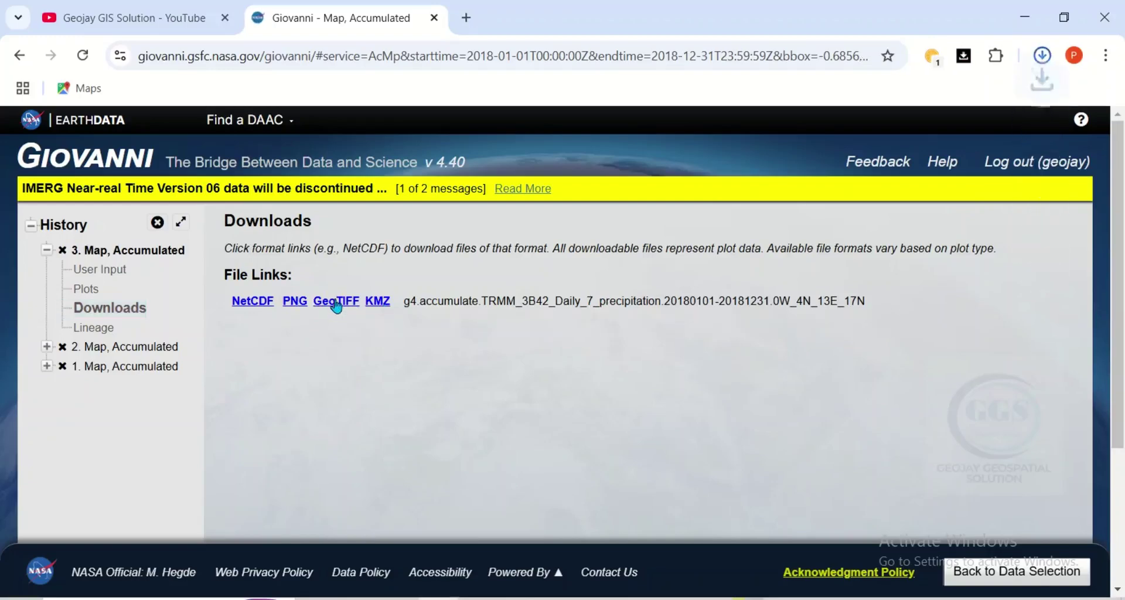
pyautogui.click(1043, 58)
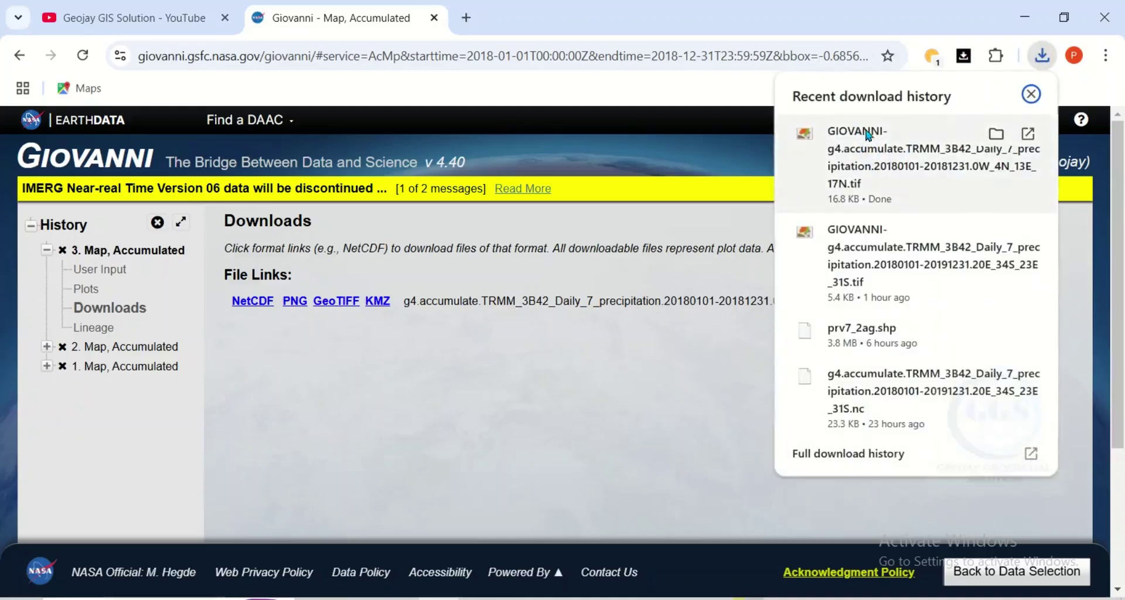
pyautogui.click(1042, 58)
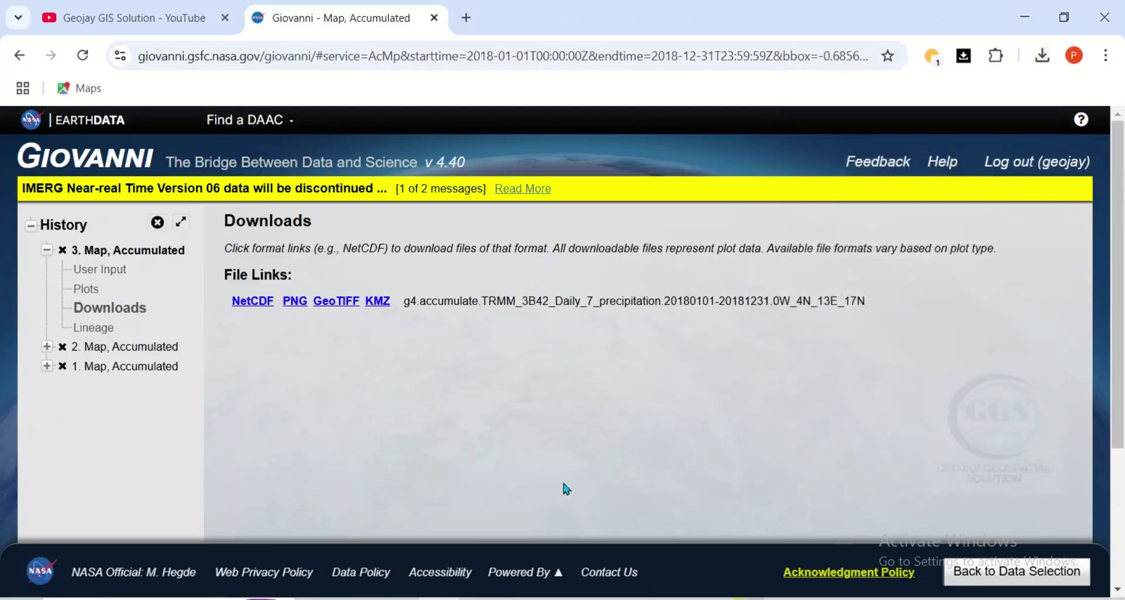
# - Select the downloaded GIOVANNI .tif file in File Explorer's Downloads folder
pyautogui.hotkey('alt', 'Tab')
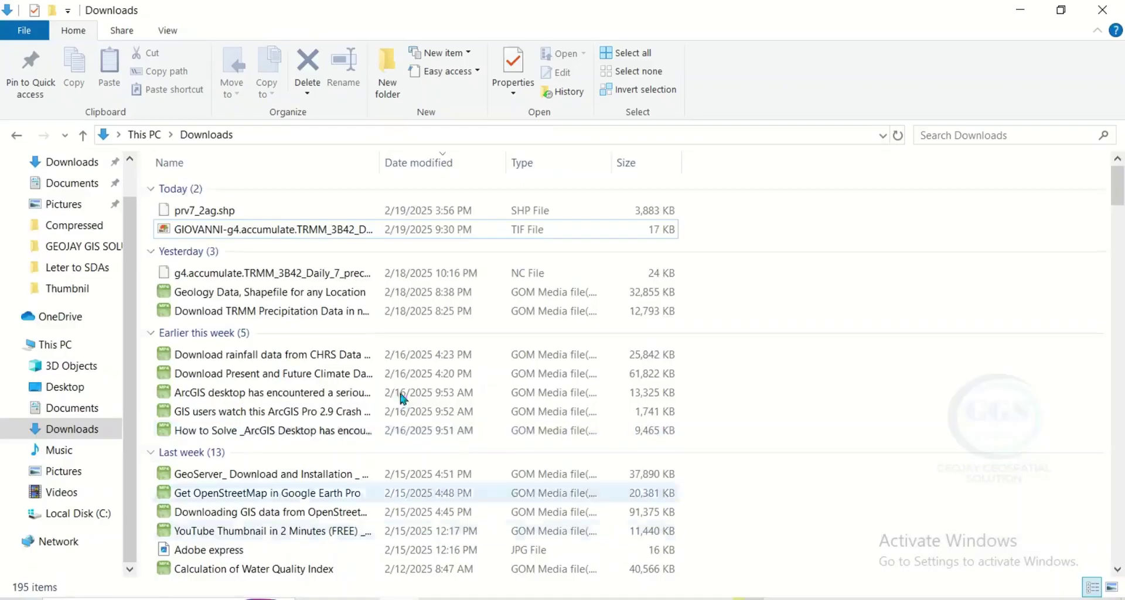
pyautogui.click(217, 233)
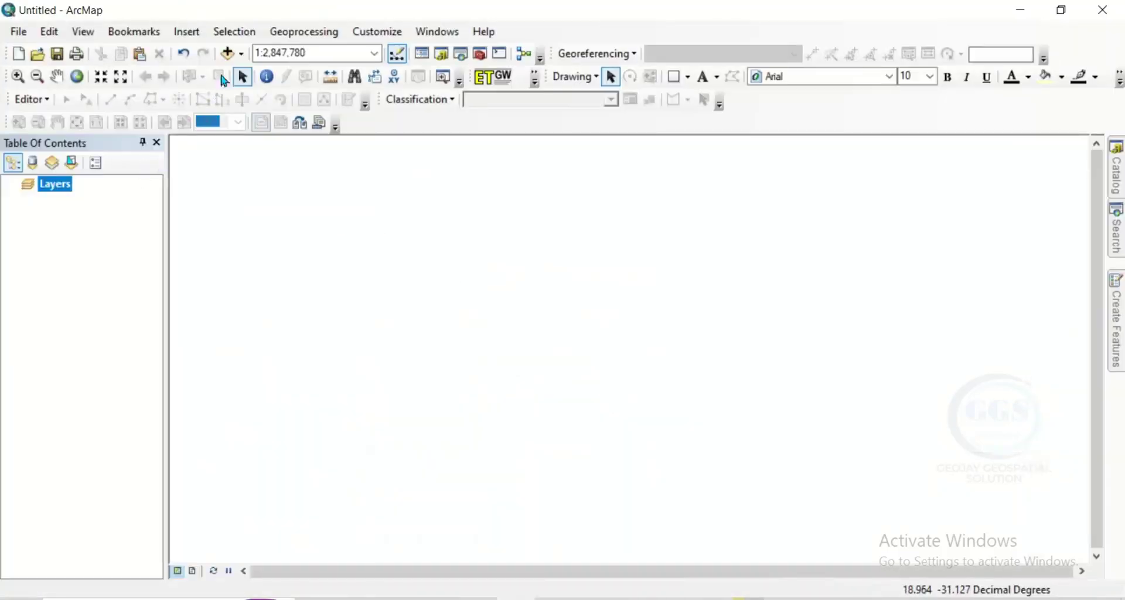
# - Add the GIOVANNI precipitation GeoTIFF from Downloads to the ArcMap document
pyautogui.click(231, 56)
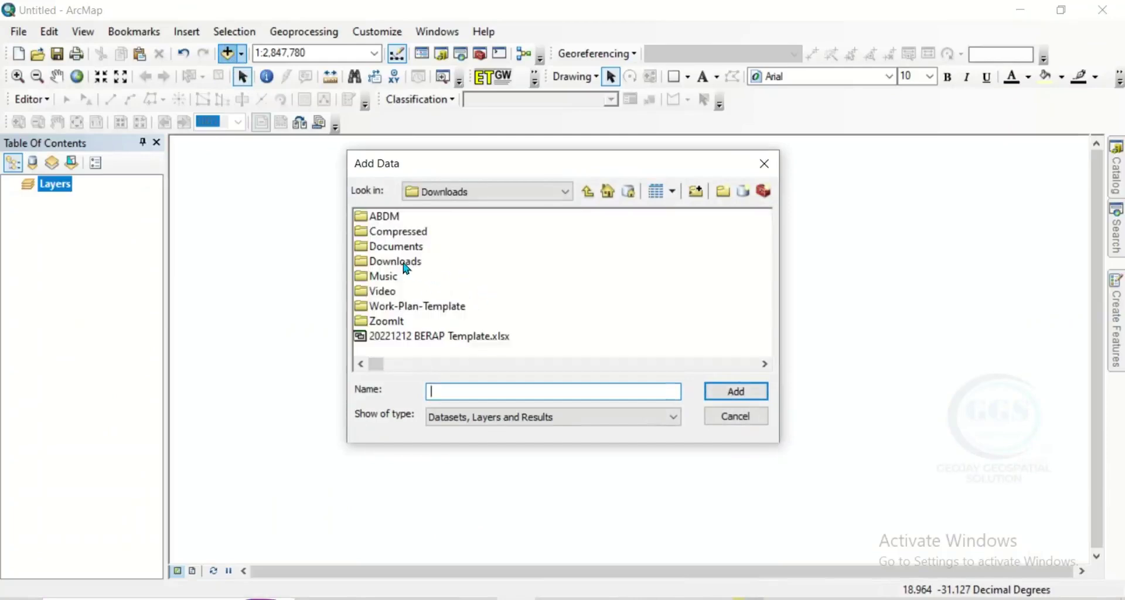
pyautogui.scroll(-5, 465, 267)
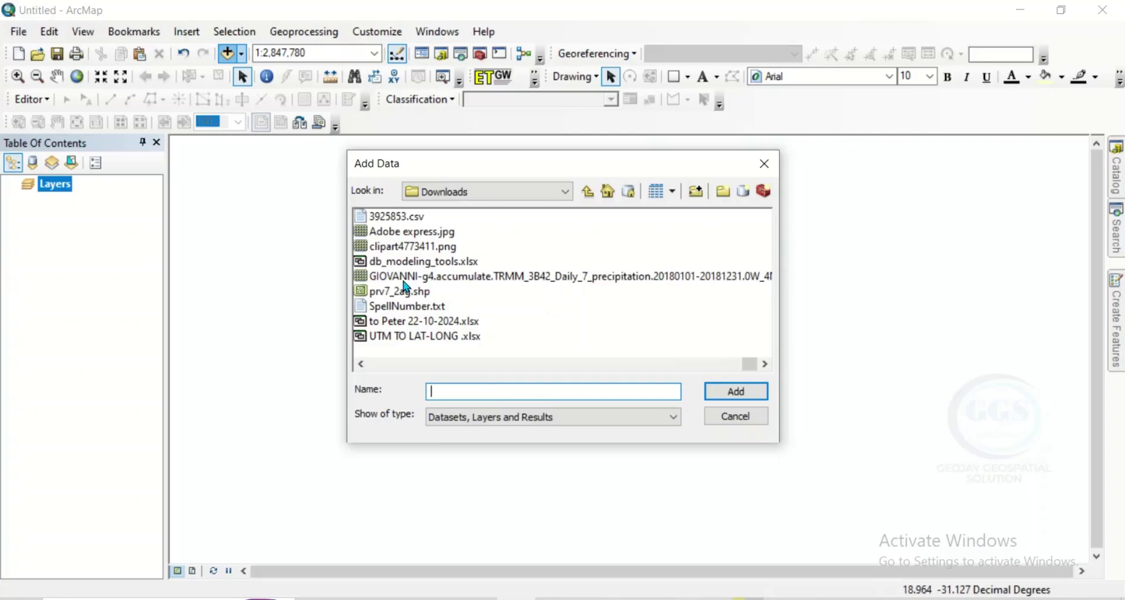
pyautogui.click(405, 280)
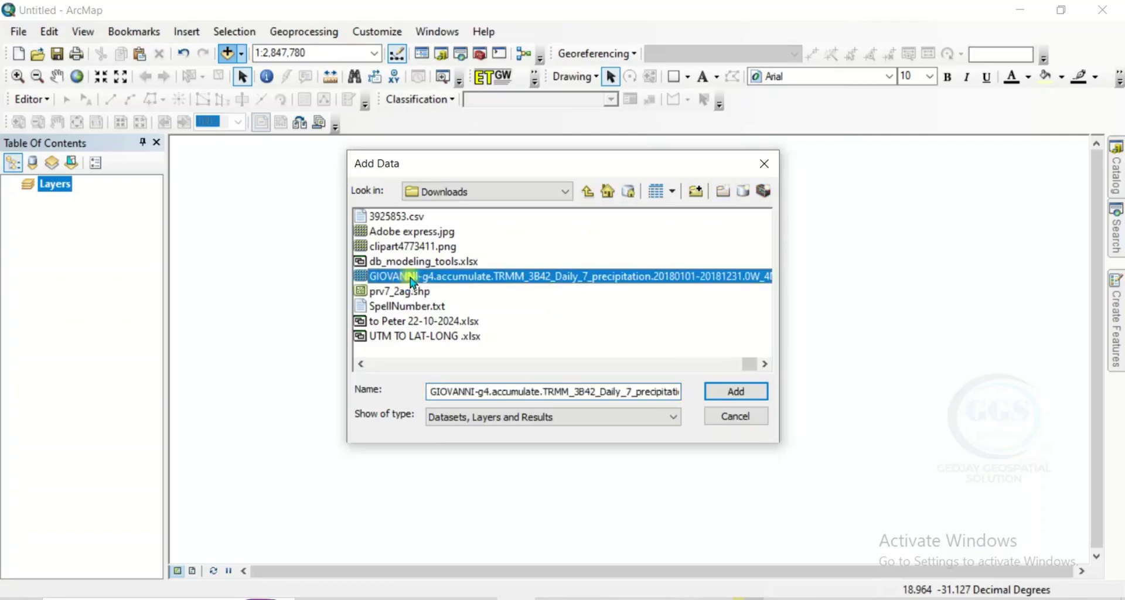
pyautogui.click(729, 394)
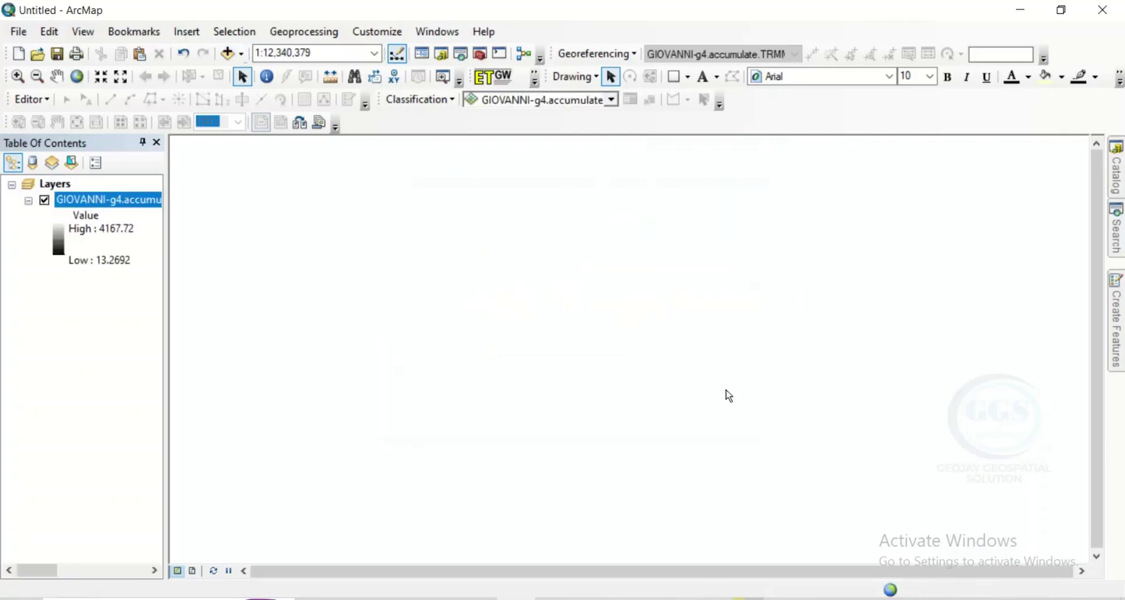
pyautogui.scroll(1, 558, 344)
pyautogui.scroll(-1, 558, 343)
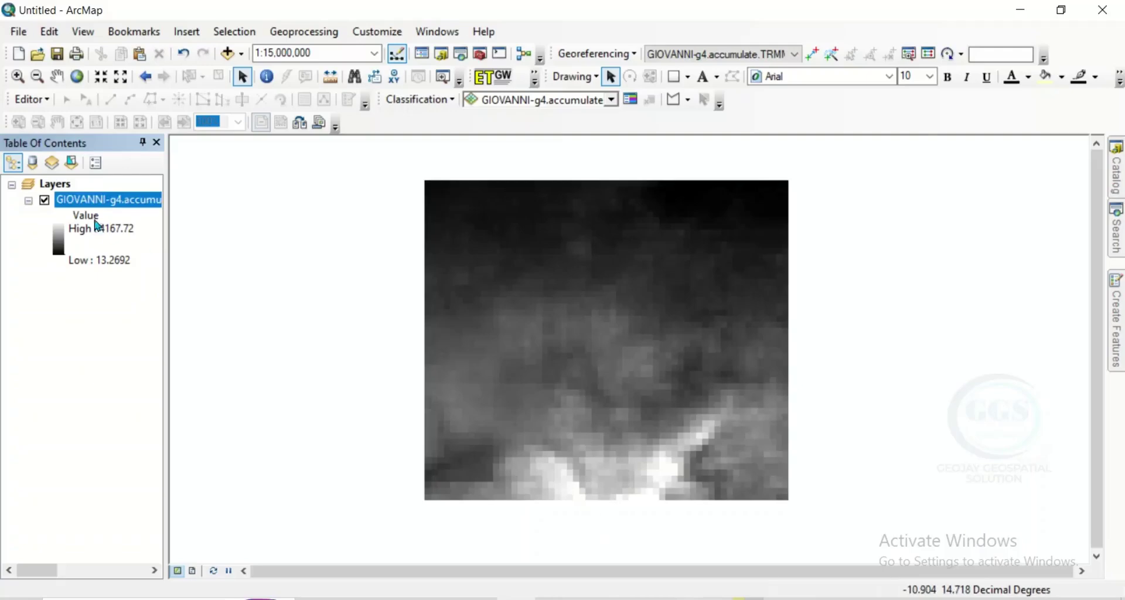
# - Symbolize the raster as Classified with 5 Natural Breaks classes and a yellow-to-blue colour ramp
pyautogui.rightClick(87, 201)
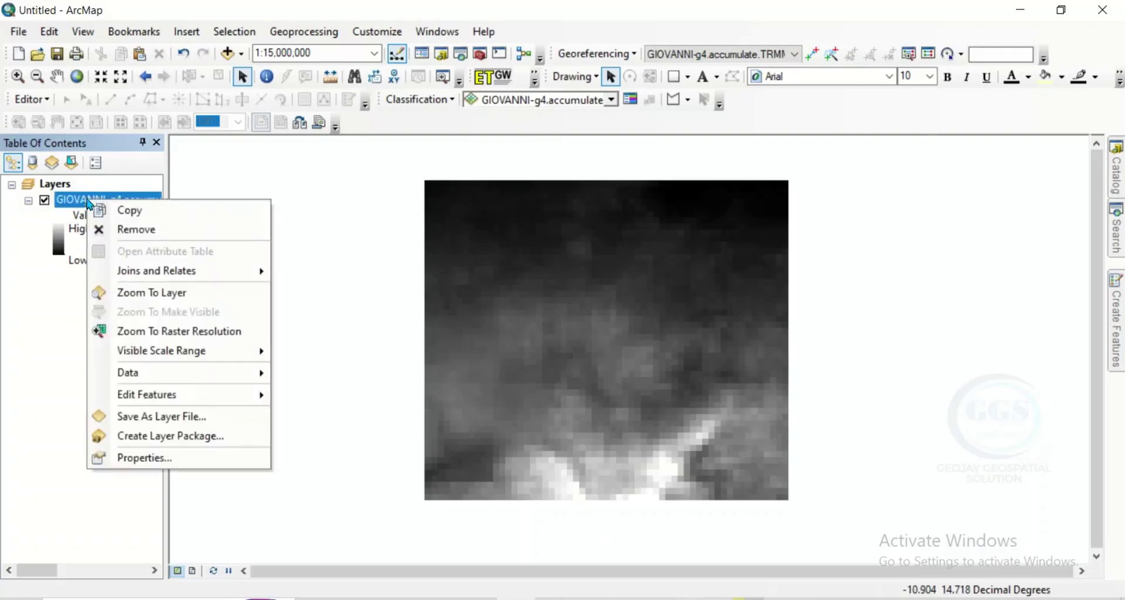
pyautogui.click(150, 461)
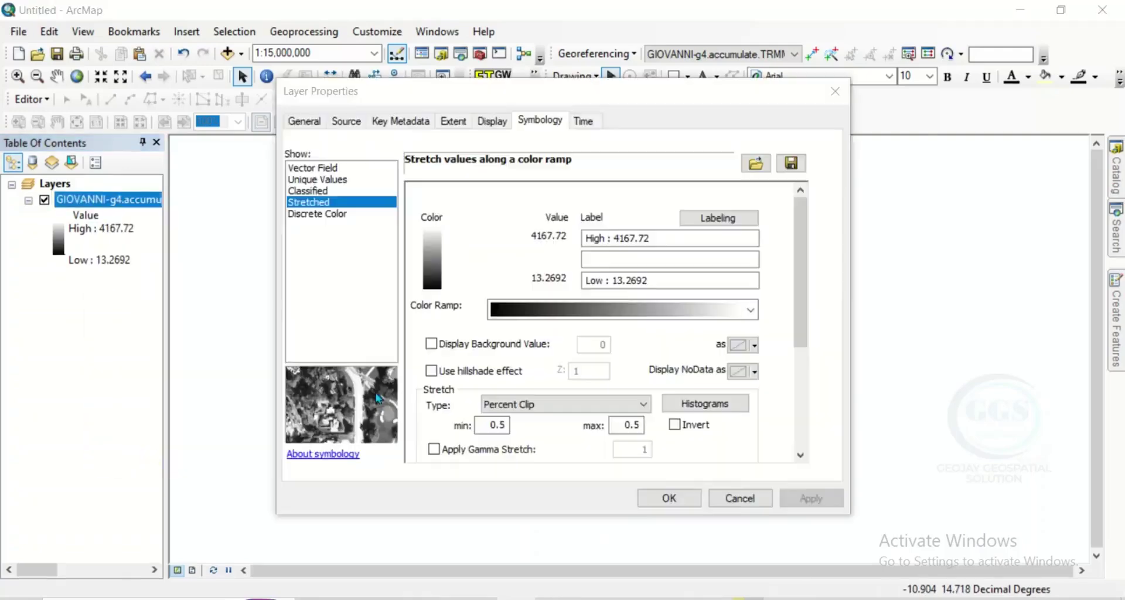
pyautogui.click(312, 191)
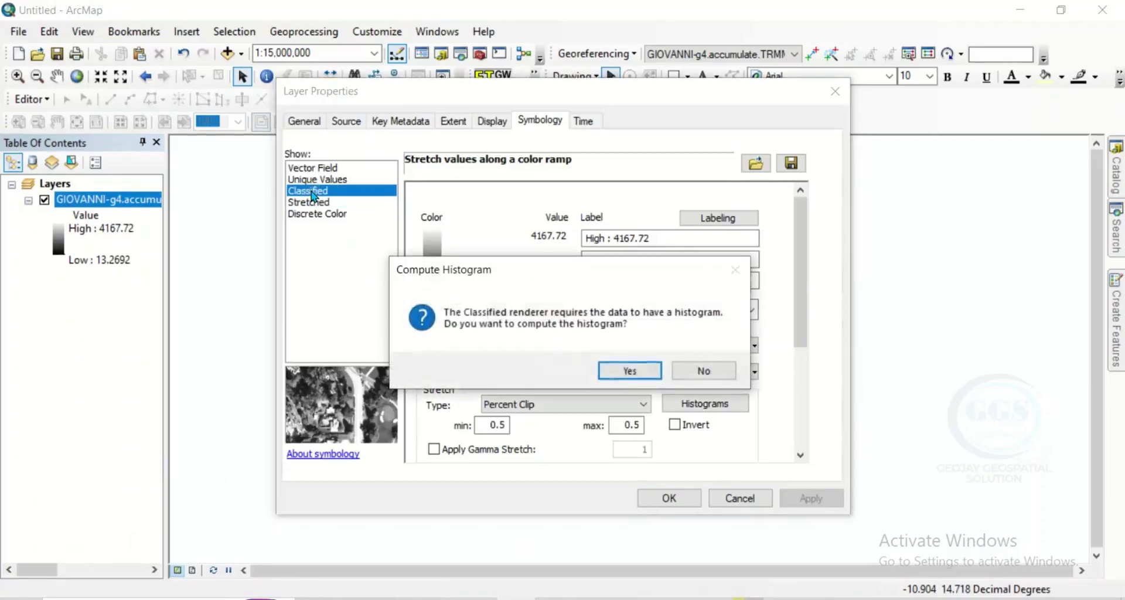
pyautogui.click(630, 372)
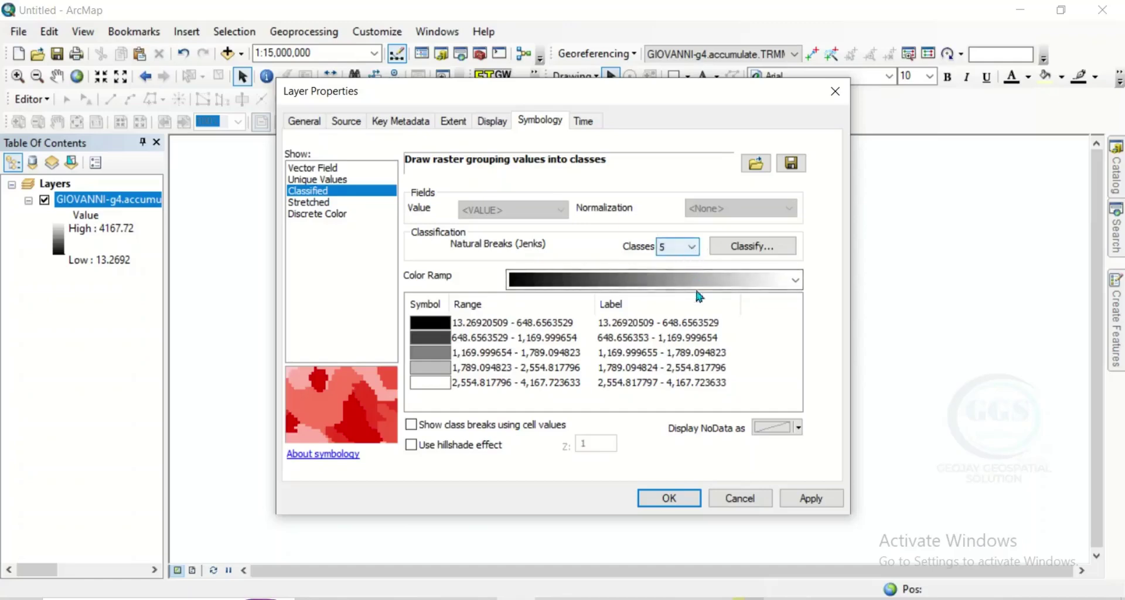
pyautogui.click(795, 280)
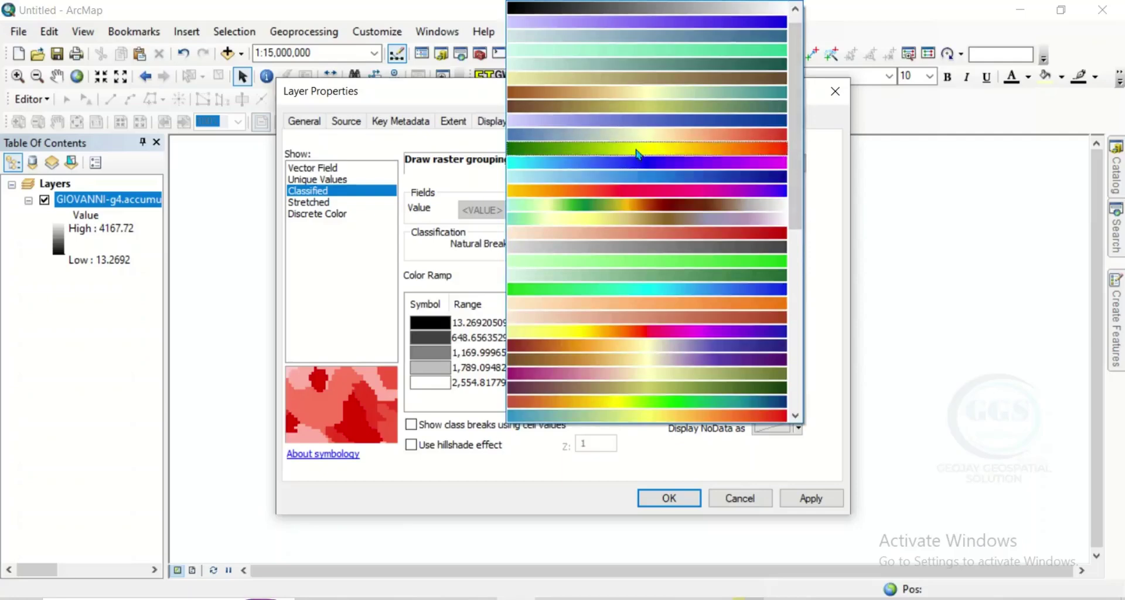
pyautogui.click(646, 331)
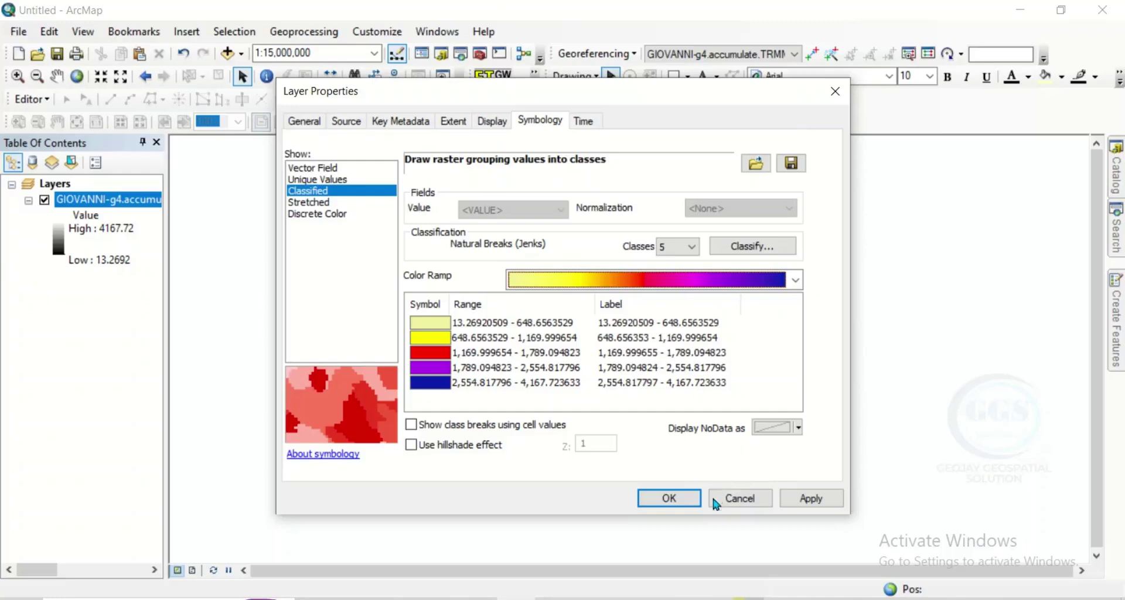
pyautogui.click(669, 500)
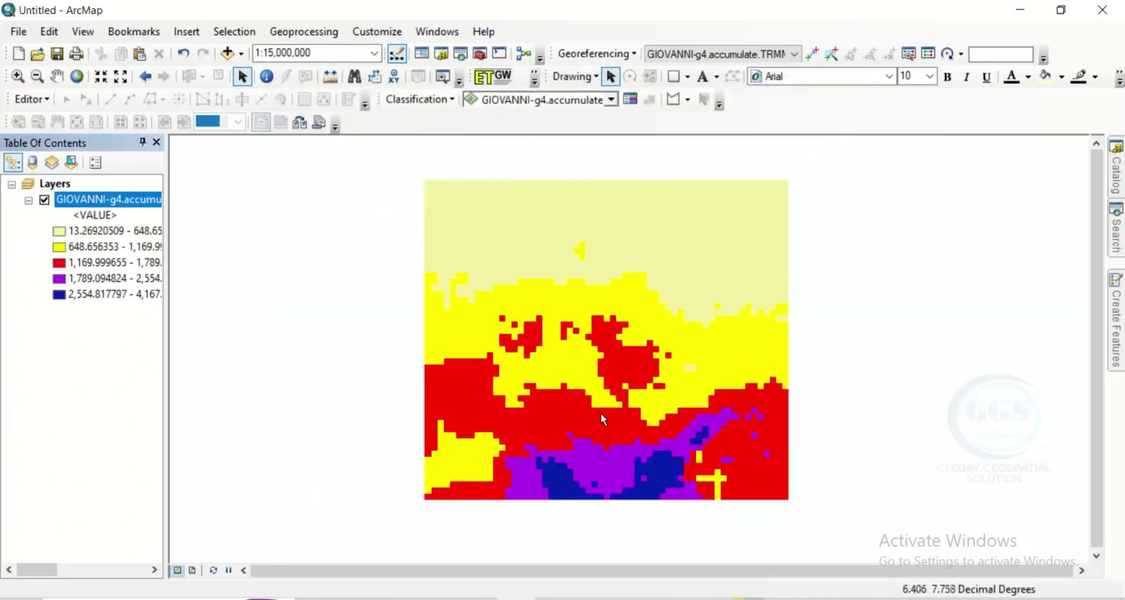
pyautogui.scroll(1, 603, 419)
pyautogui.scroll(1, 604, 419)
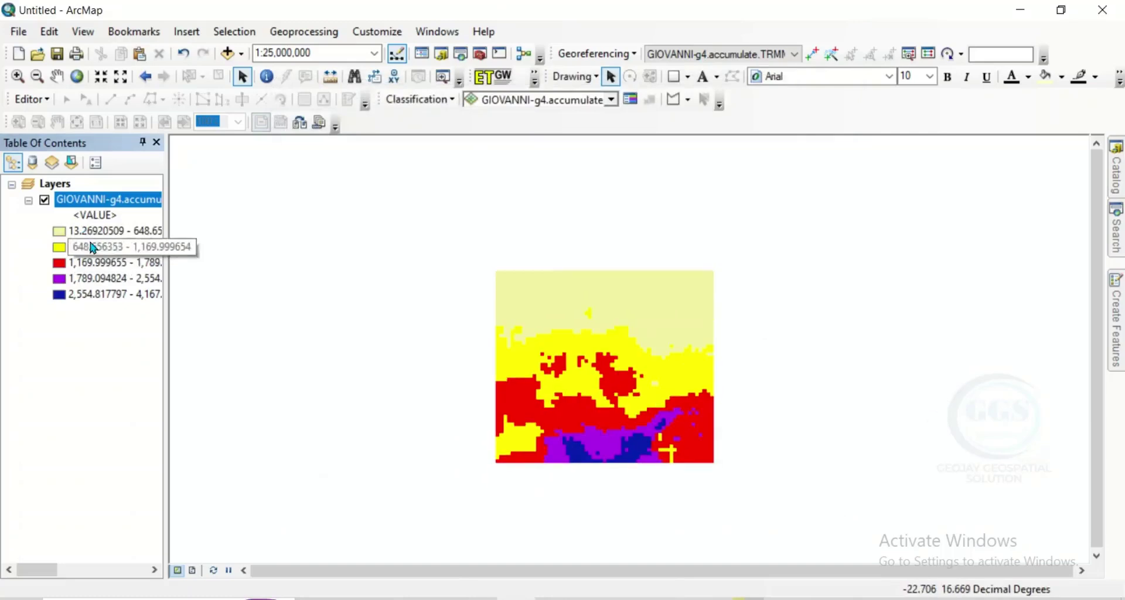